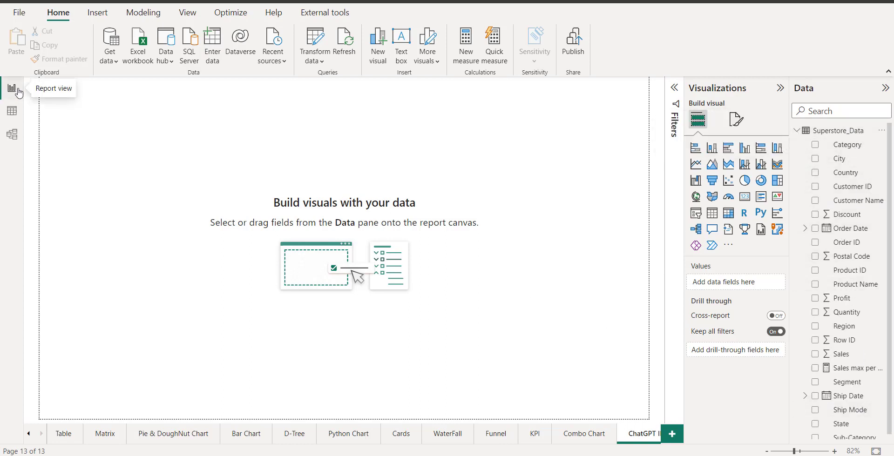
Examine the rows and columns of the Superstore_Data table, and return to the report page
click(12, 113)
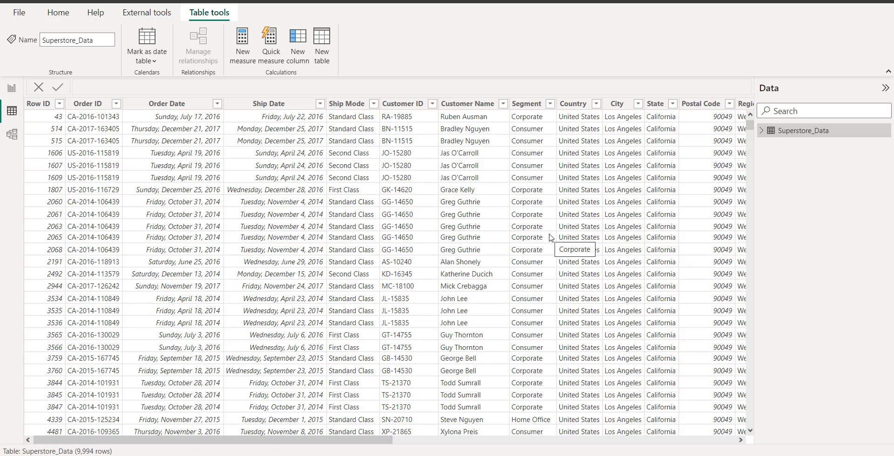
click(12, 89)
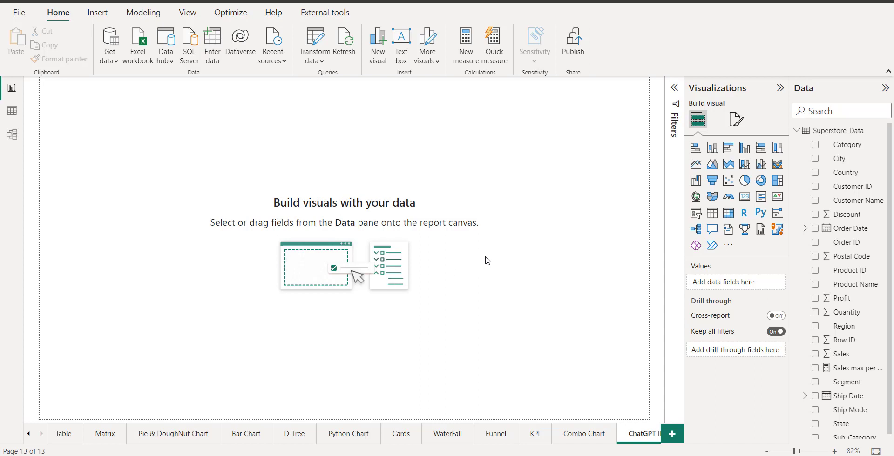
click(730, 454)
click(848, 421)
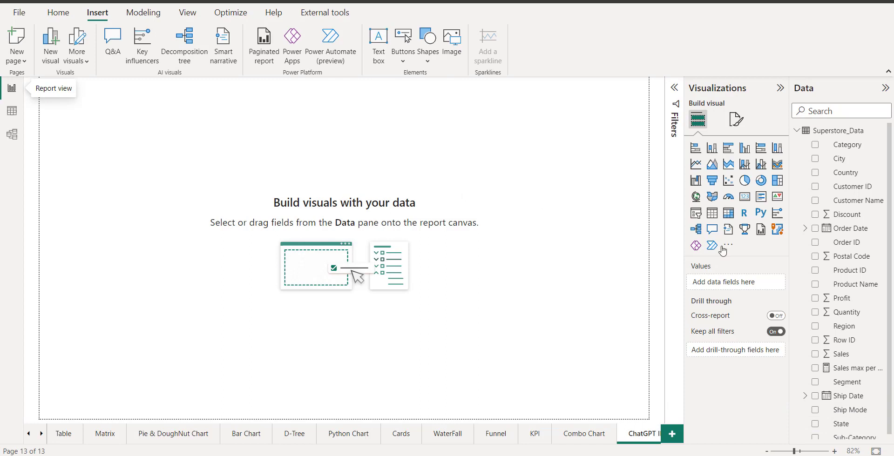
Insert a table visual enlarged to nearly the full page height, and add the Category and Quantity fields as its columns
click(712, 213)
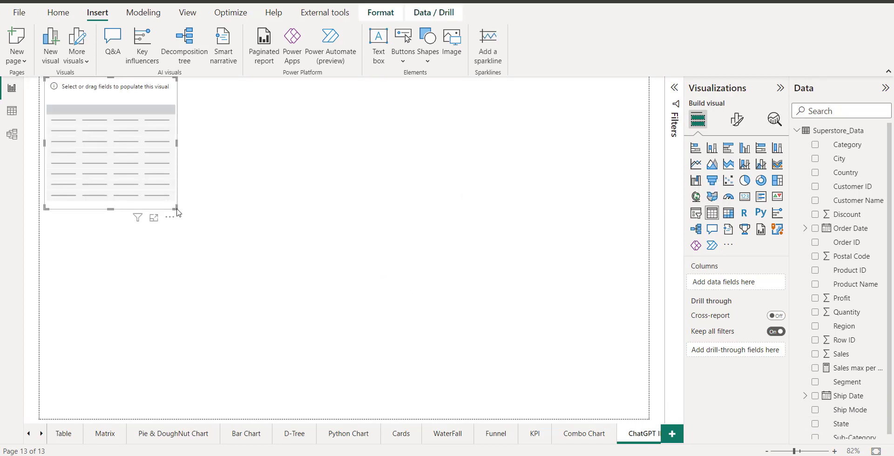
drag(179, 211, 325, 411)
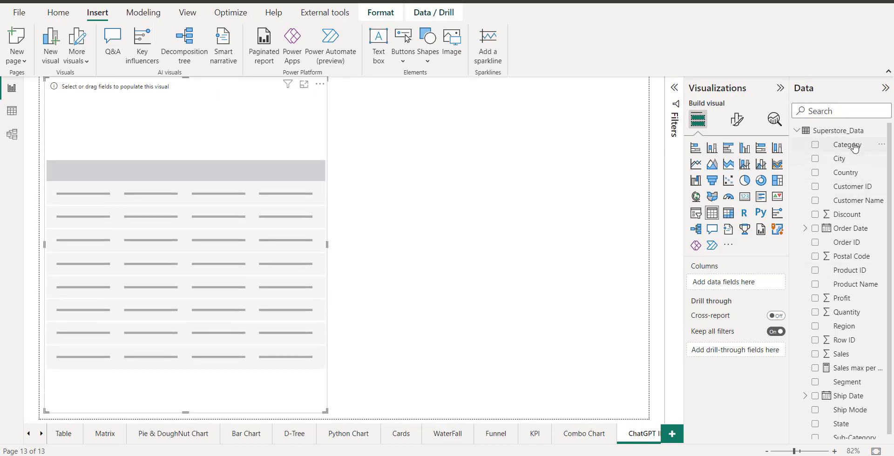
drag(850, 145, 745, 284)
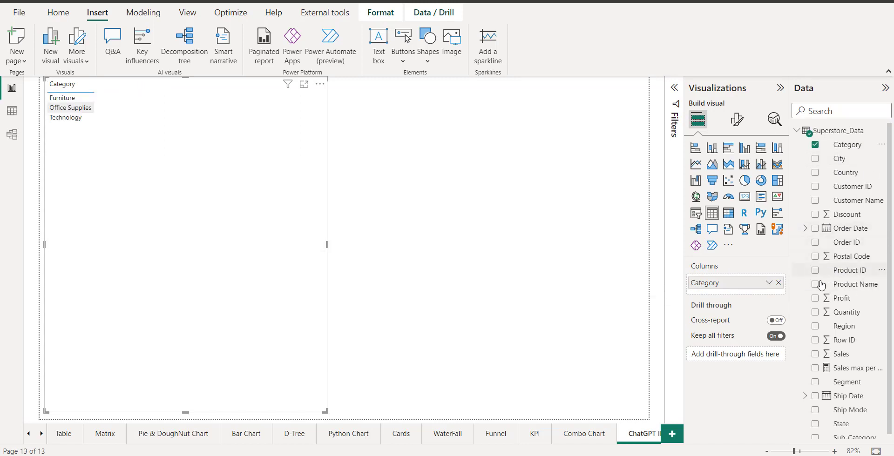
drag(859, 316, 764, 299)
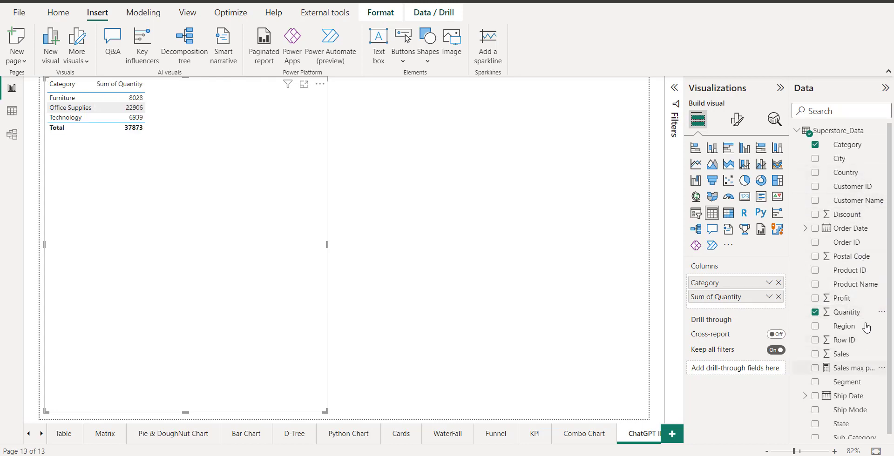
drag(856, 245, 760, 315)
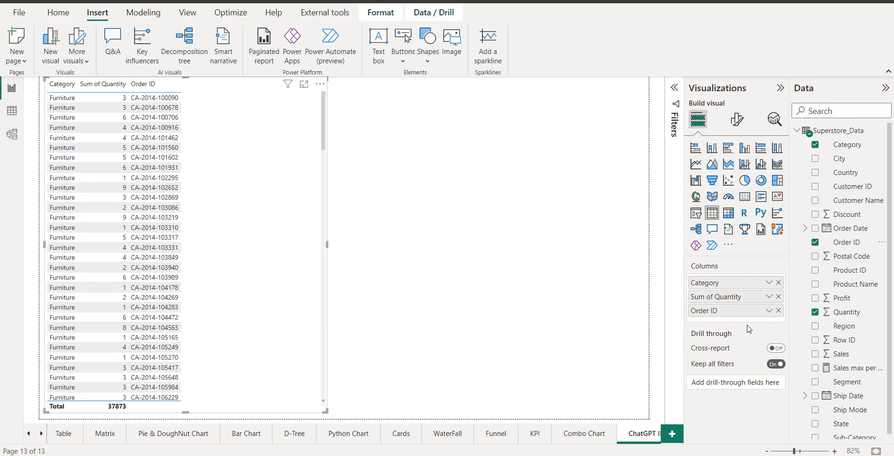
click(769, 313)
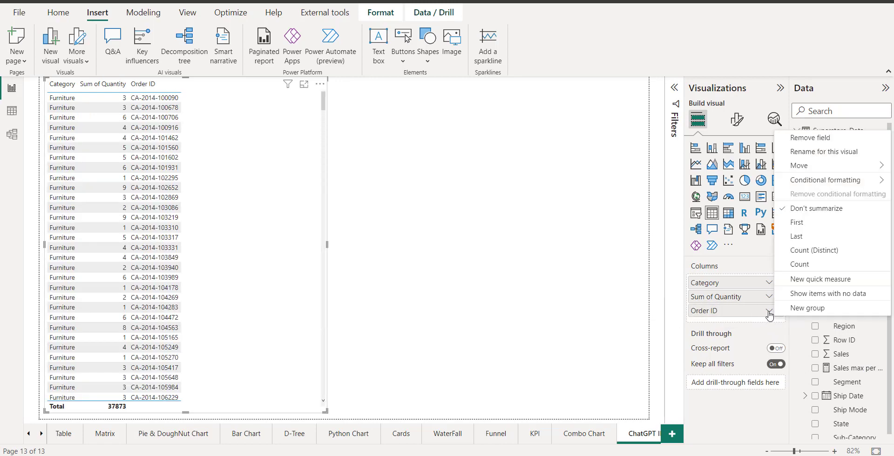
click(629, 303)
click(778, 311)
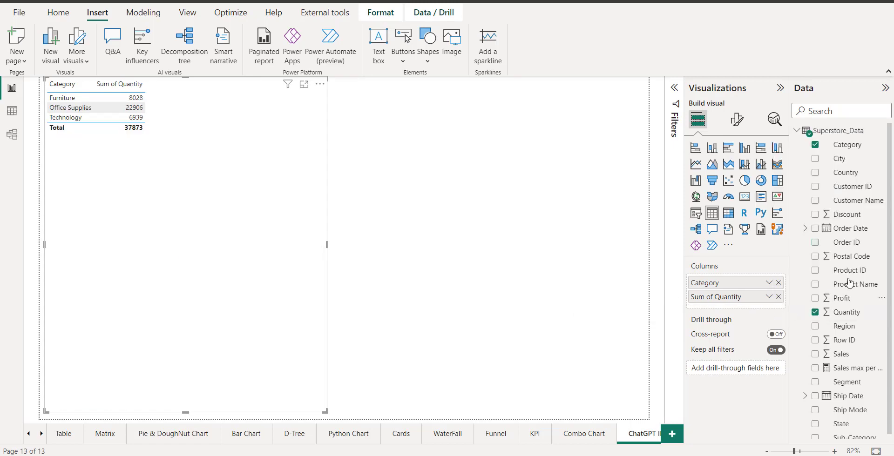
Add the Sales field to the table visual as a column after Sum of Quantity
scroll(866, 381, down, 1)
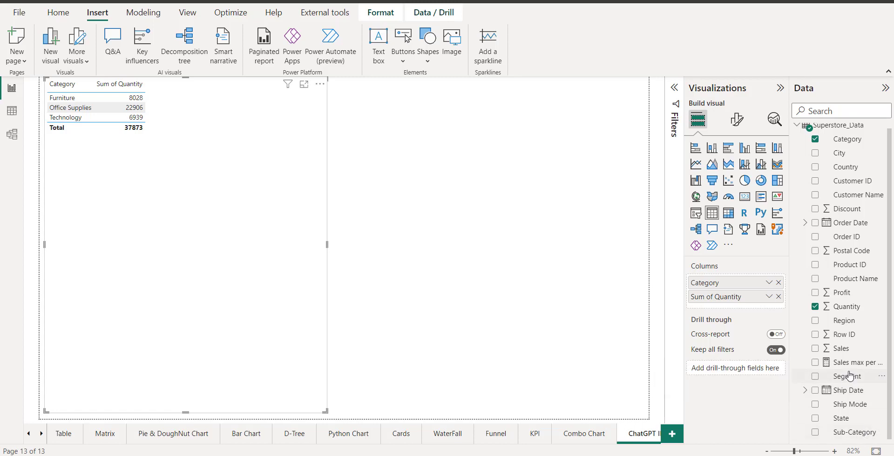
scroll(856, 224, up, 1)
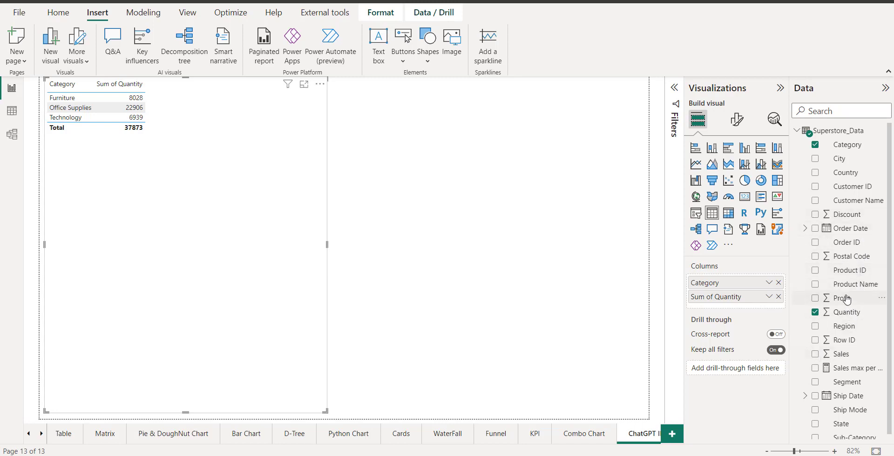
drag(855, 354, 742, 310)
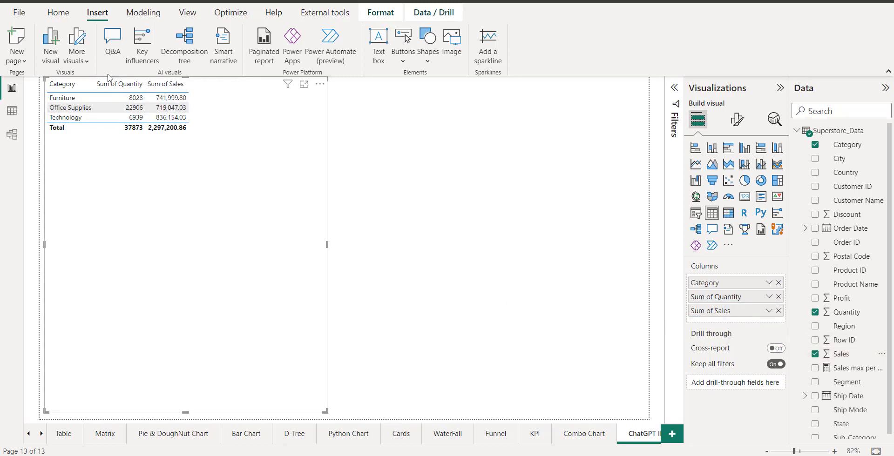
Widen the table's Category and Sum of Quantity columns, and sort the rows by Sum of Quantity in descending order
drag(92, 83, 217, 88)
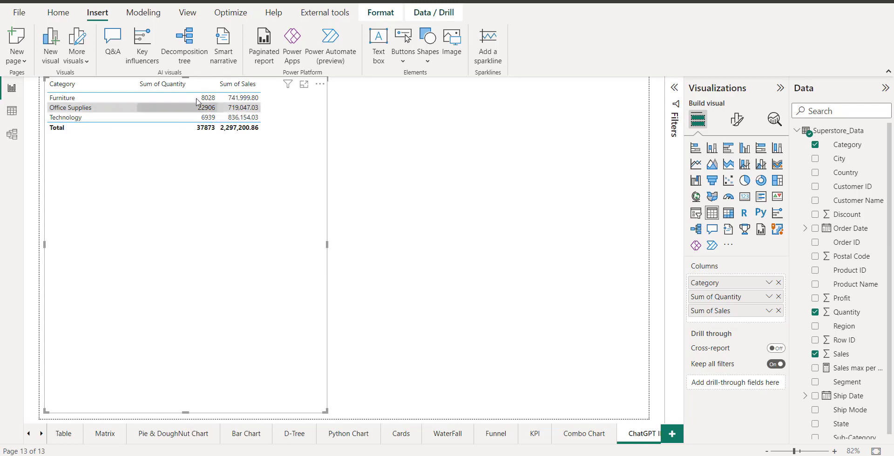
click(144, 93)
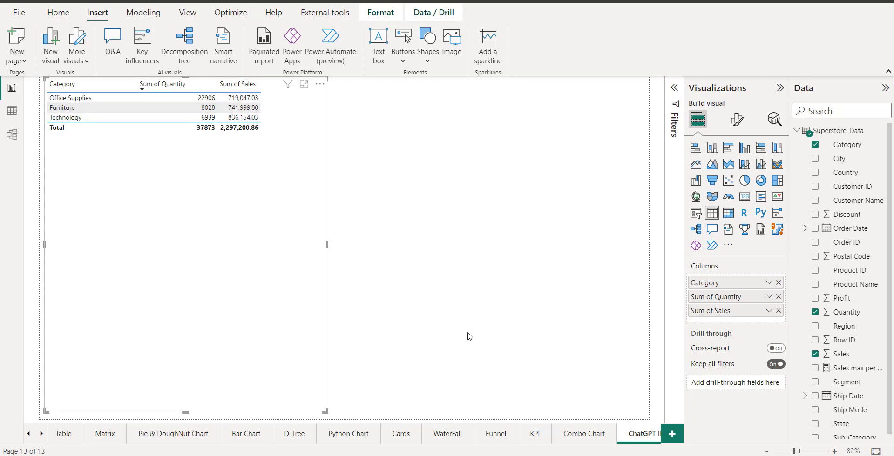
click(732, 455)
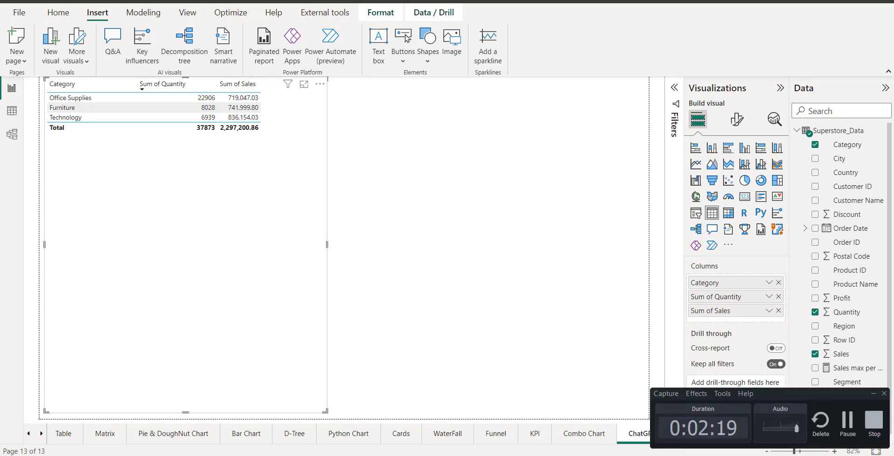
click(848, 424)
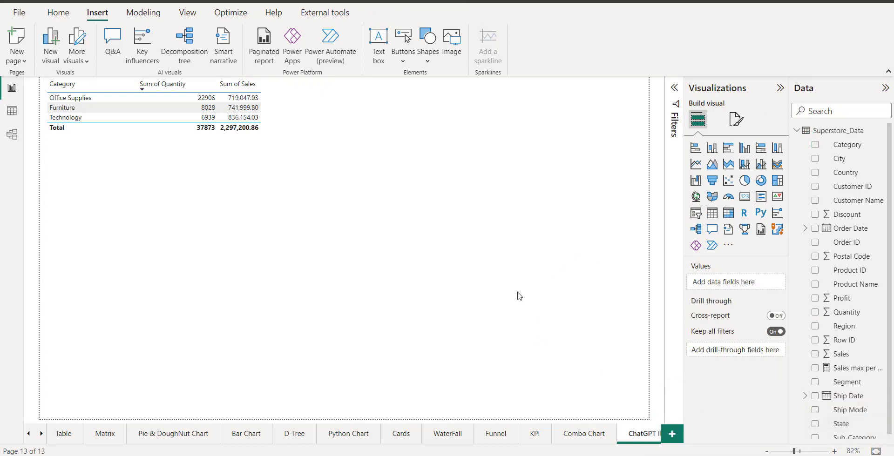
Narrow the table visual's frame to fit its three columns, and place a copy of it in the empty space beside it
click(228, 224)
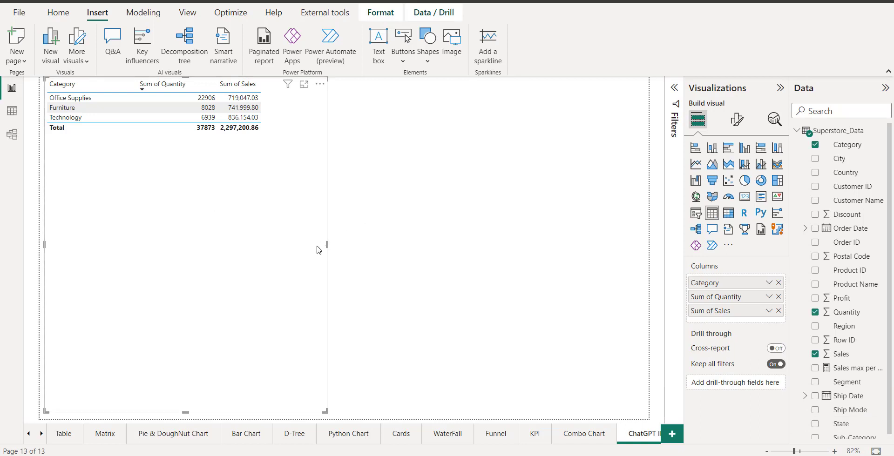
drag(326, 245, 257, 248)
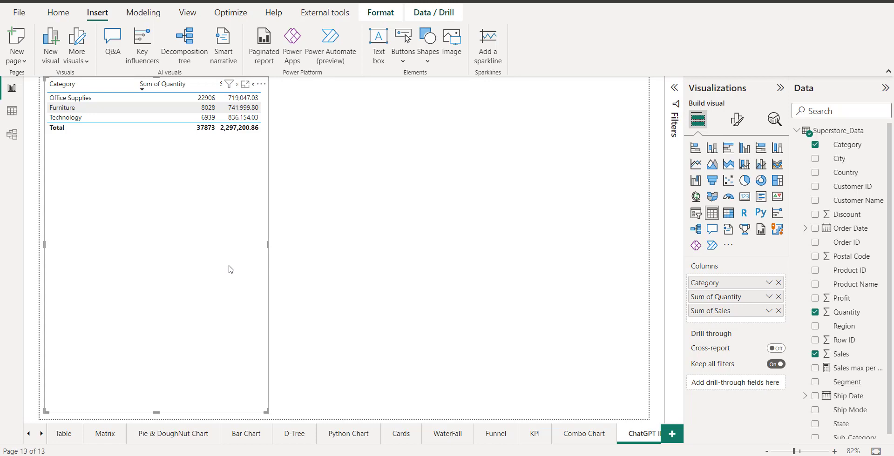
click(406, 196)
key(ctrl+v)
drag(260, 212, 498, 183)
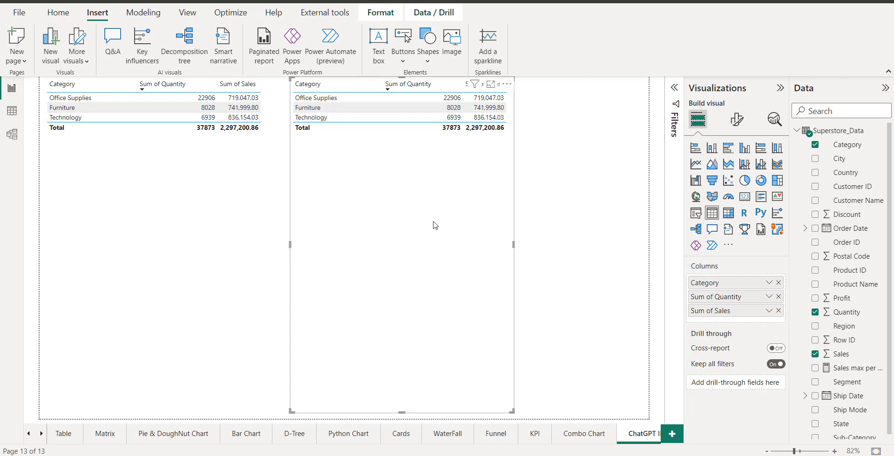
Convert the copied table into a stacked column chart and widen it to the edge of the report page
click(695, 150)
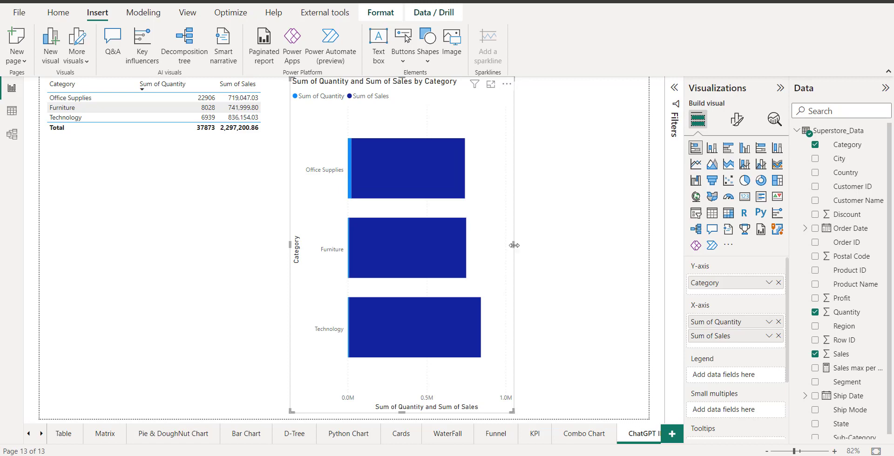
drag(513, 246, 648, 244)
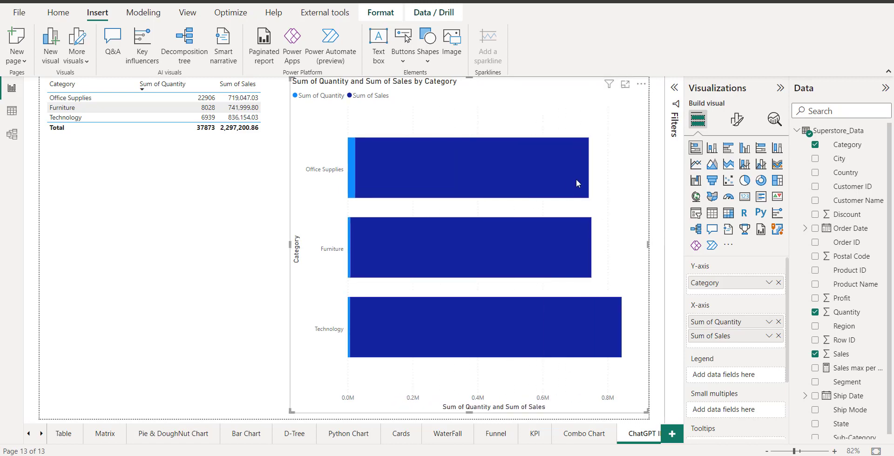
click(712, 148)
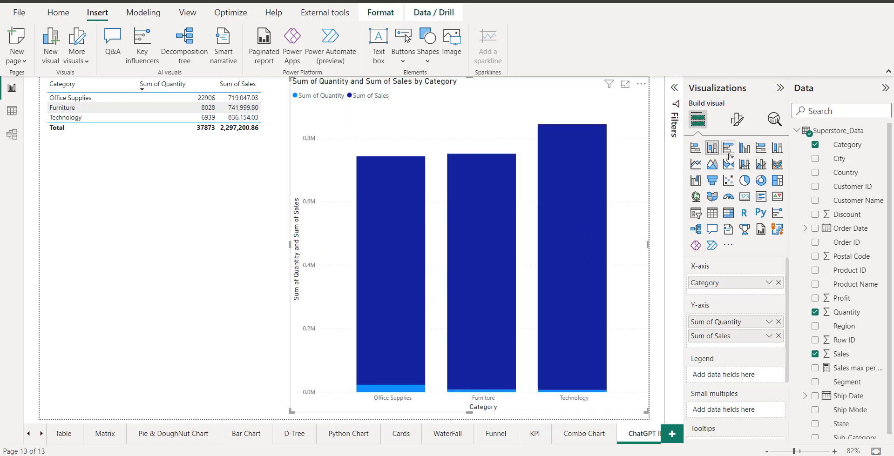
drag(714, 336, 708, 377)
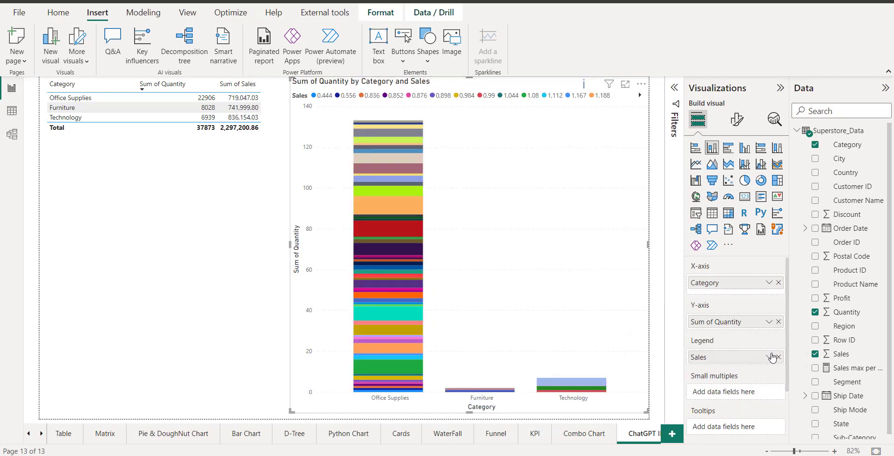
click(778, 360)
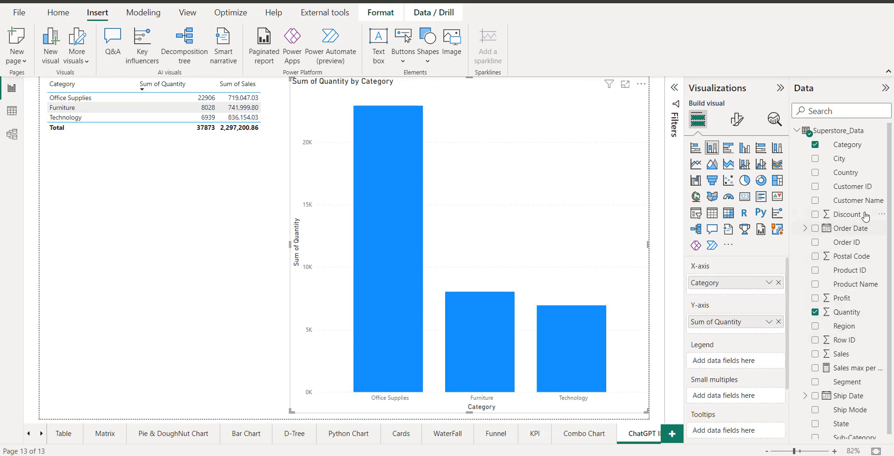
drag(841, 353, 745, 336)
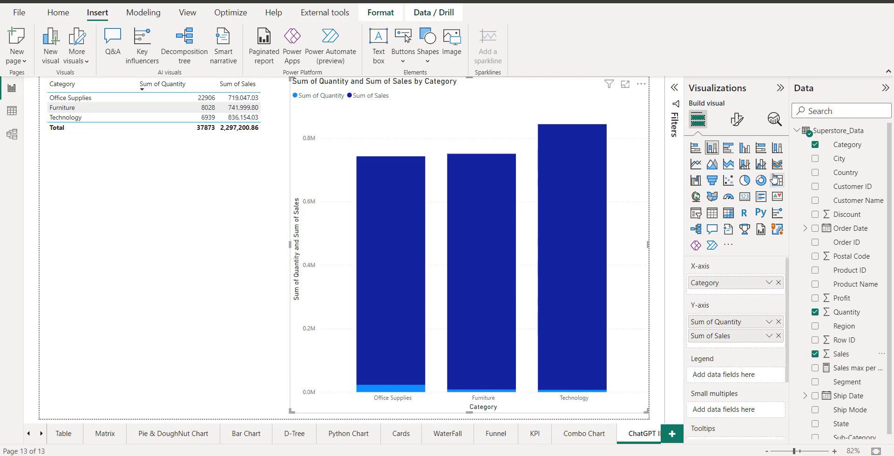
Change the chart to a line and clustered column chart, comparing it with the line and stacked column type
click(761, 166)
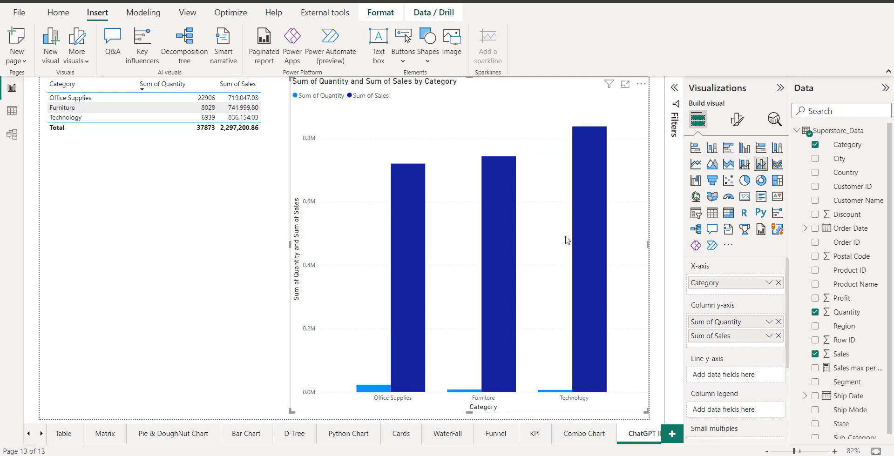
click(746, 165)
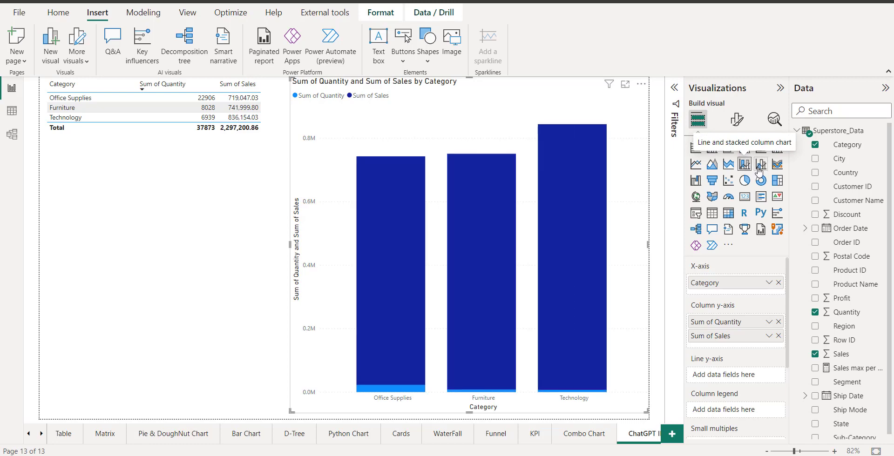
click(760, 167)
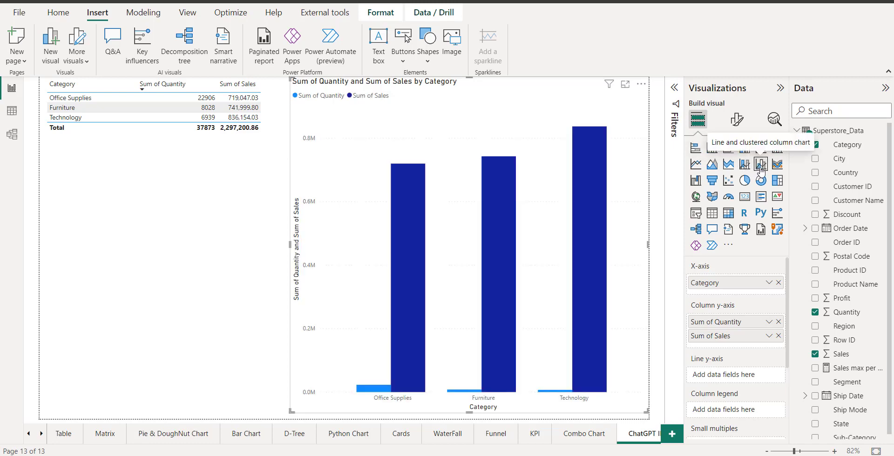
Sort the chart's category axis by Sum of Sales in descending order
mouse_move(373, 396)
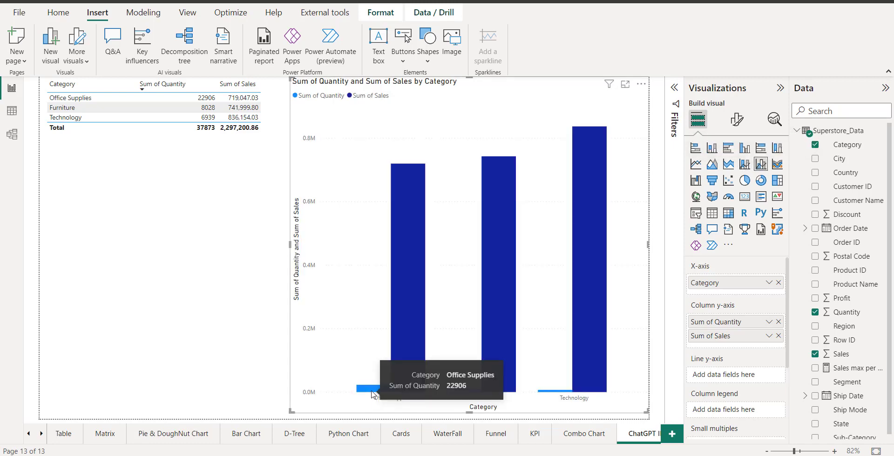
mouse_move(409, 291)
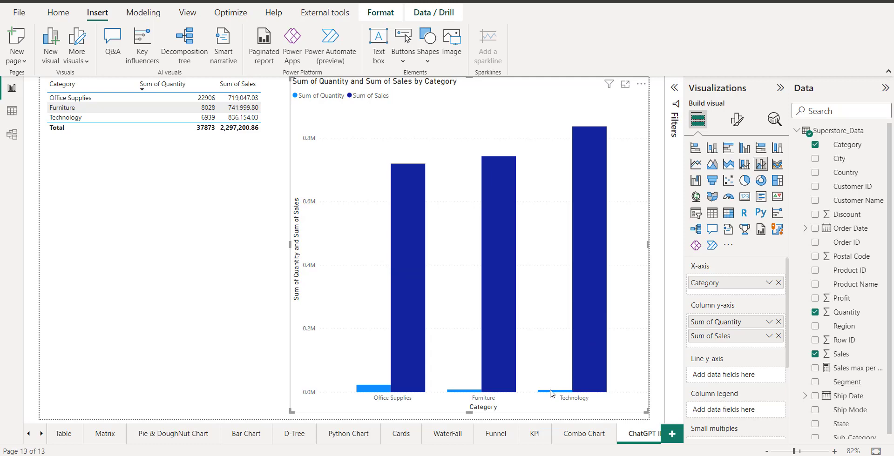
mouse_move(594, 331)
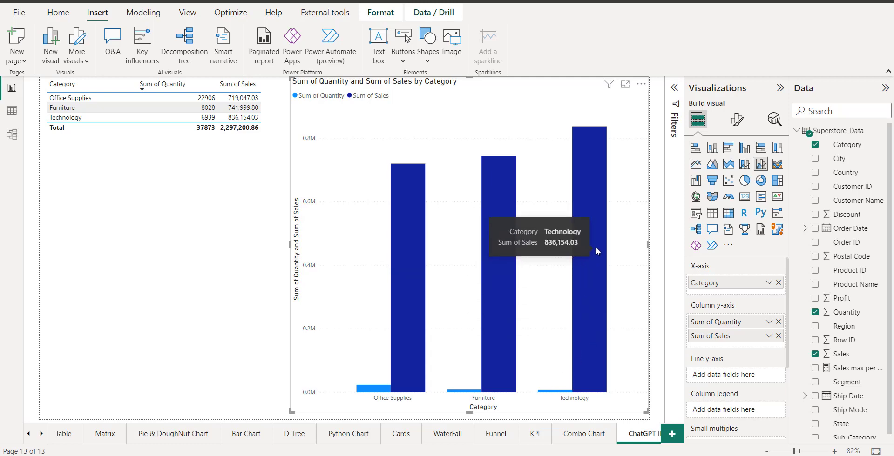
click(641, 85)
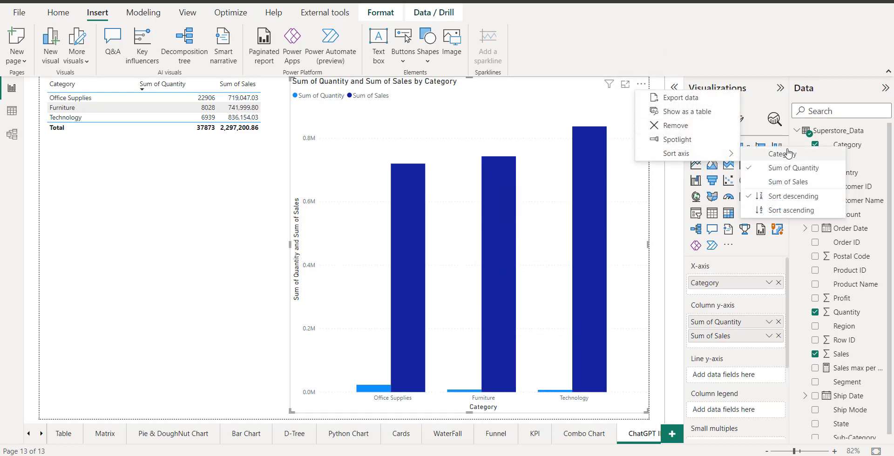
click(791, 182)
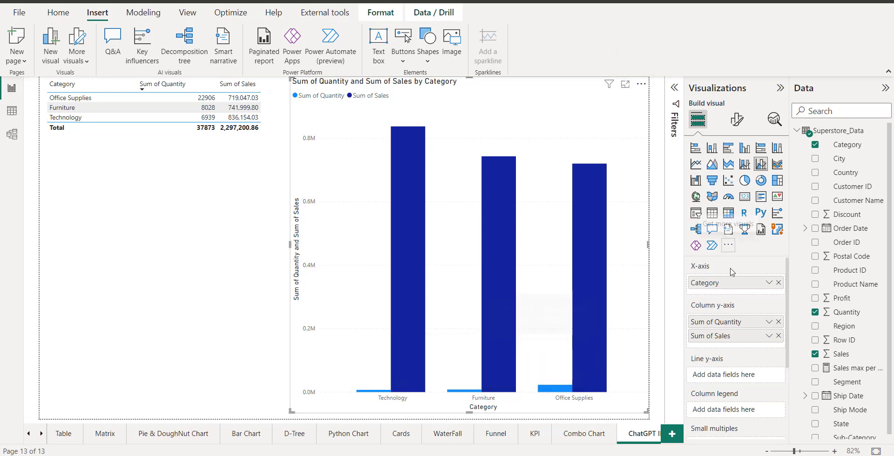
scroll(735, 374, down, 3)
scroll(736, 375, up, 2)
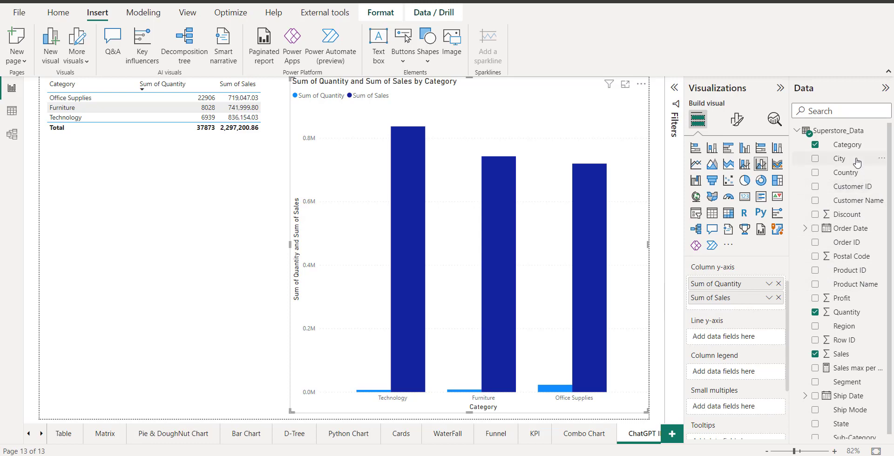
Add Profit as the line y-axis value of the combo chart and inspect the line's points for the three categories
drag(852, 300, 757, 337)
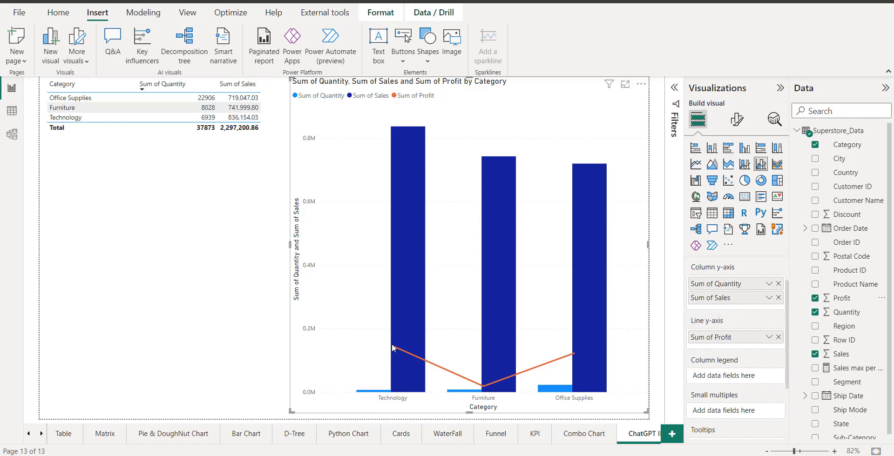
mouse_move(392, 348)
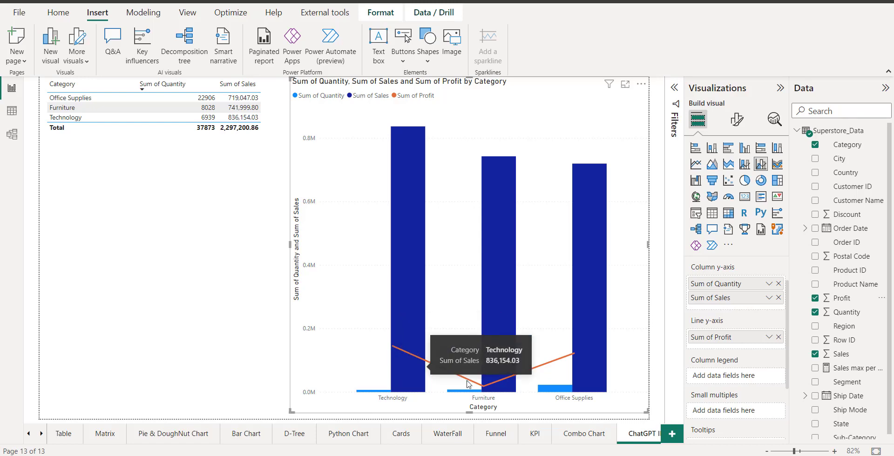
mouse_move(483, 391)
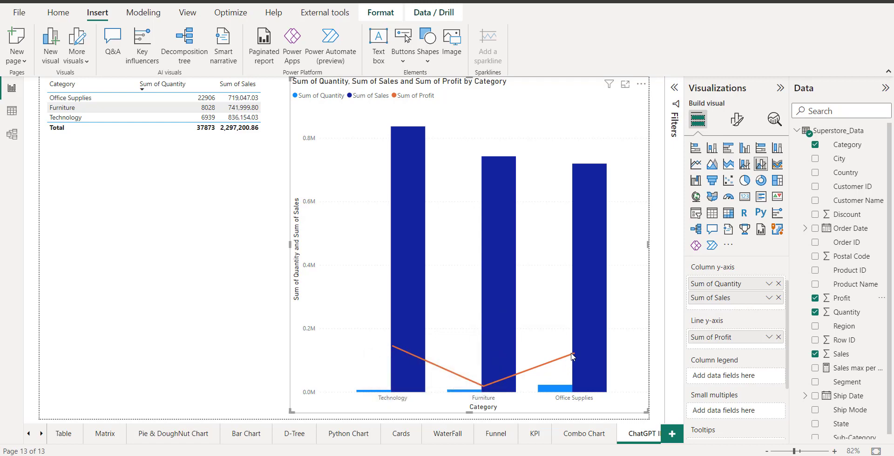
mouse_move(573, 353)
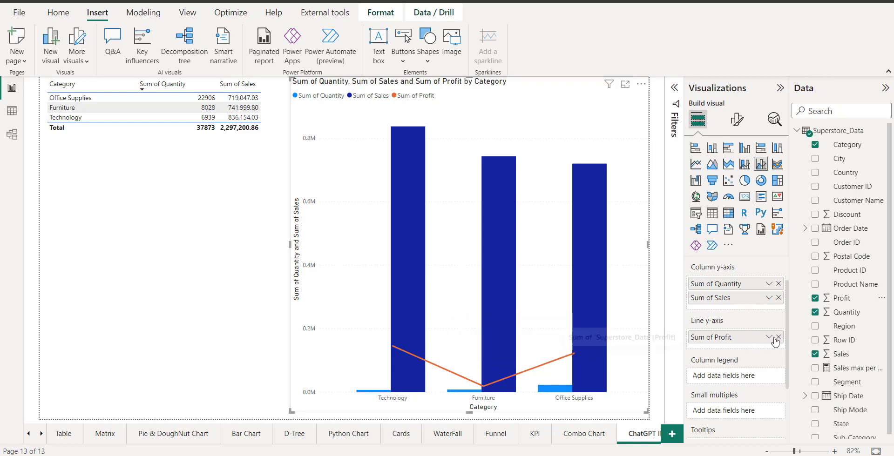
scroll(855, 394, down, 1)
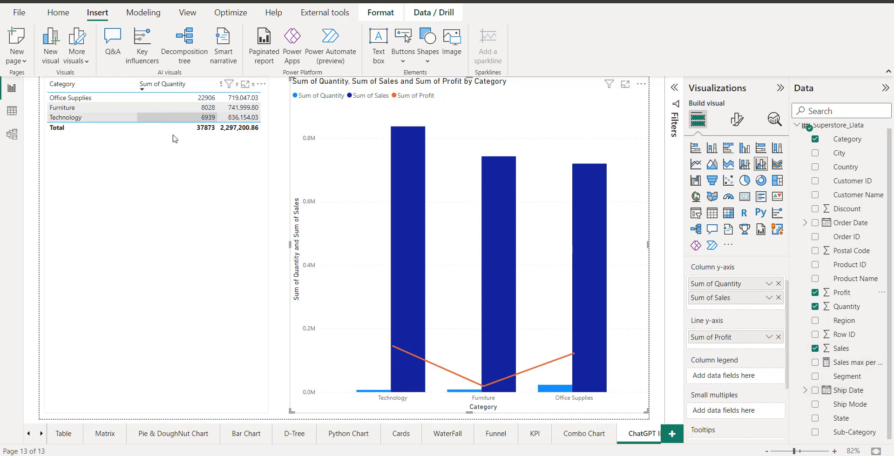
Widen the table visual's frame slightly toward the combo chart
click(215, 361)
mouse_move(268, 412)
mouse_down()
mouse_move(245, 408)
mouse_move(278, 413)
mouse_up()
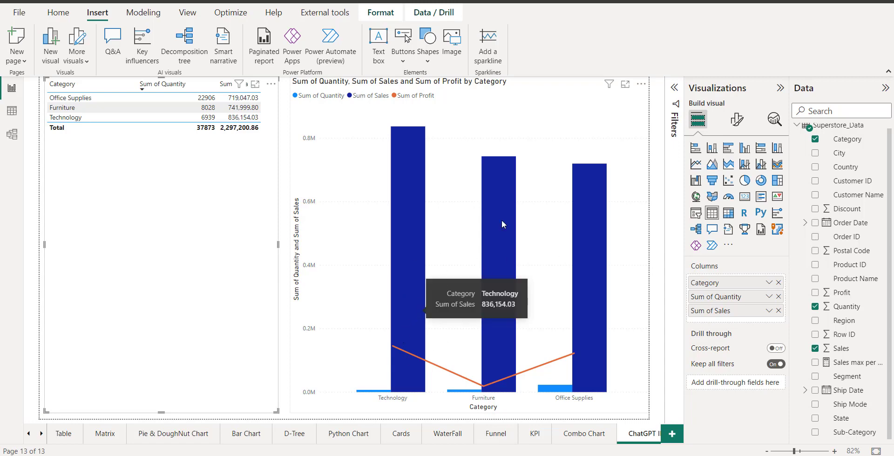
click(744, 167)
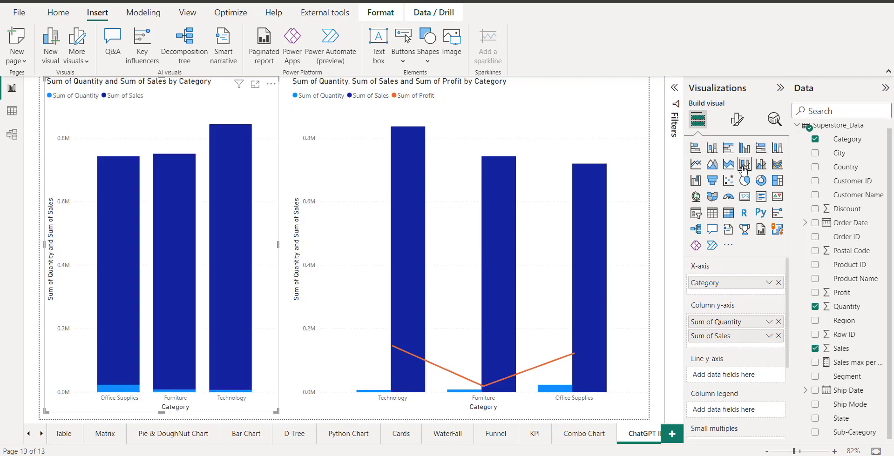
key(ctrl+z)
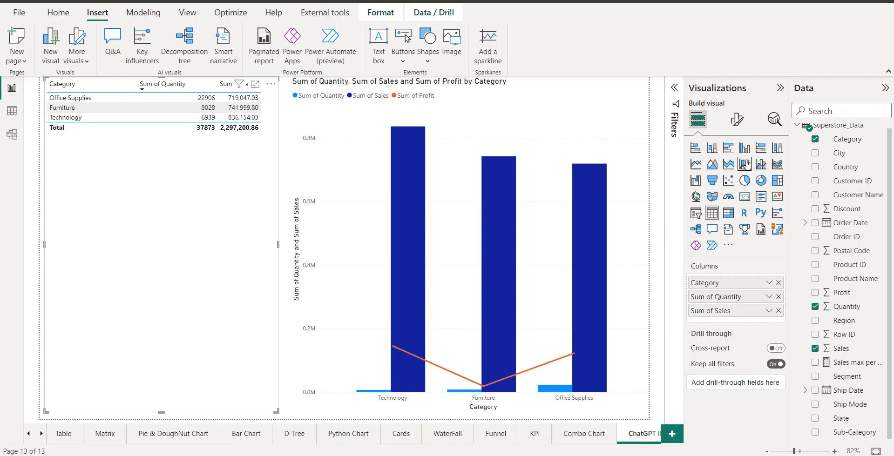
click(712, 165)
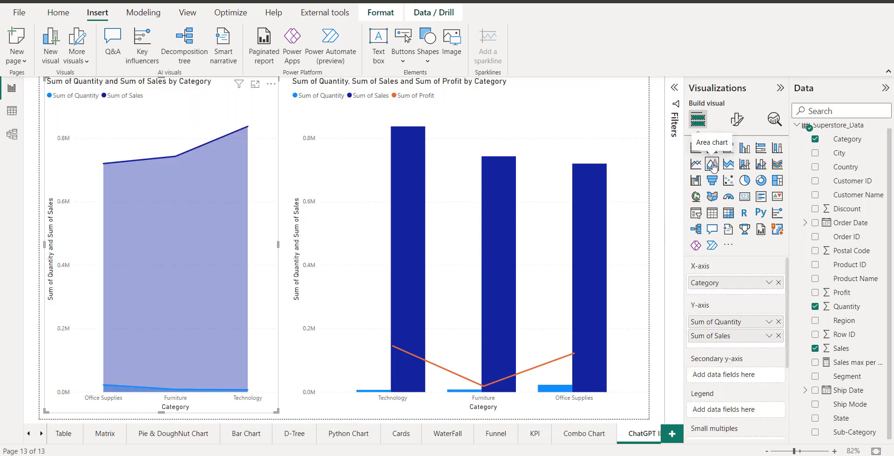
key(ctrl+z)
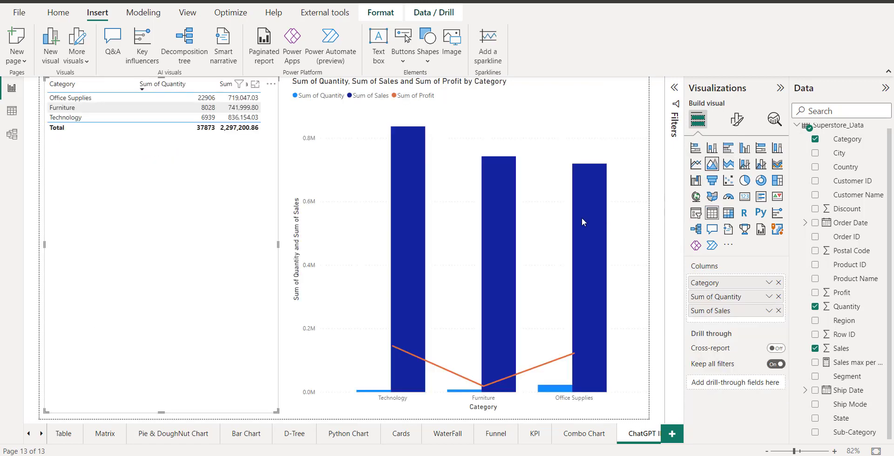
Preview the combo chart as a line and stacked column chart, and return it to the line and clustered column type
click(625, 174)
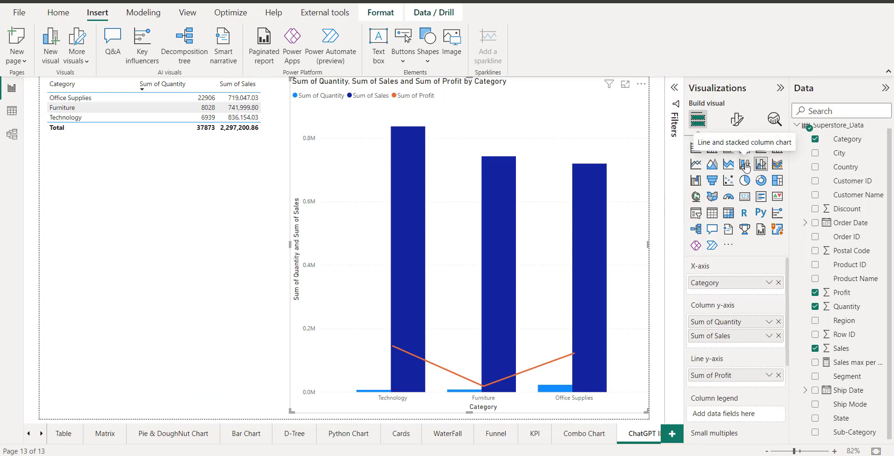
click(745, 166)
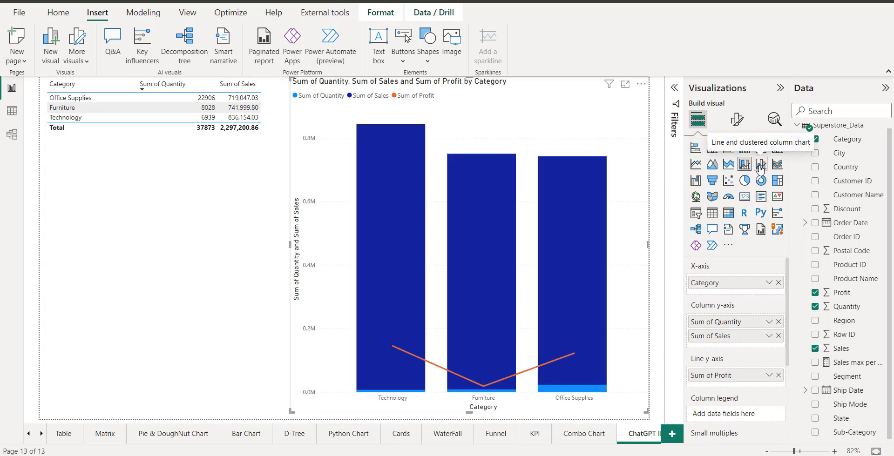
click(761, 165)
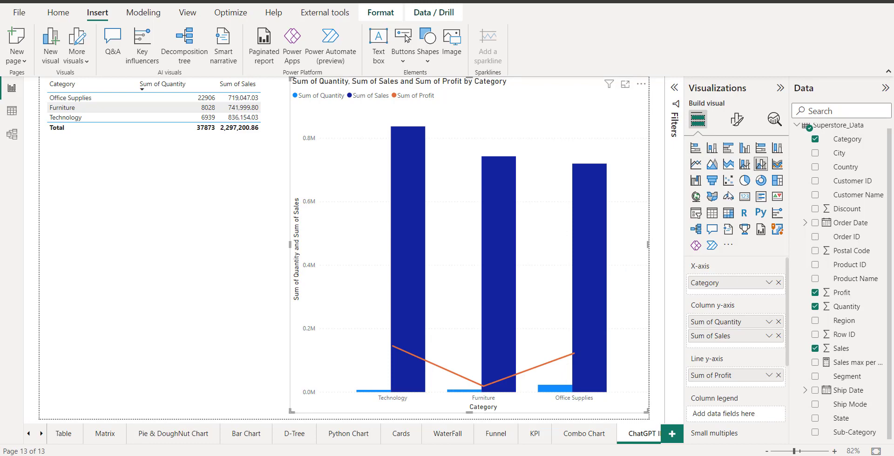
Turn on the secondary y-axis and the data labels for the line and clustered column chart
click(735, 121)
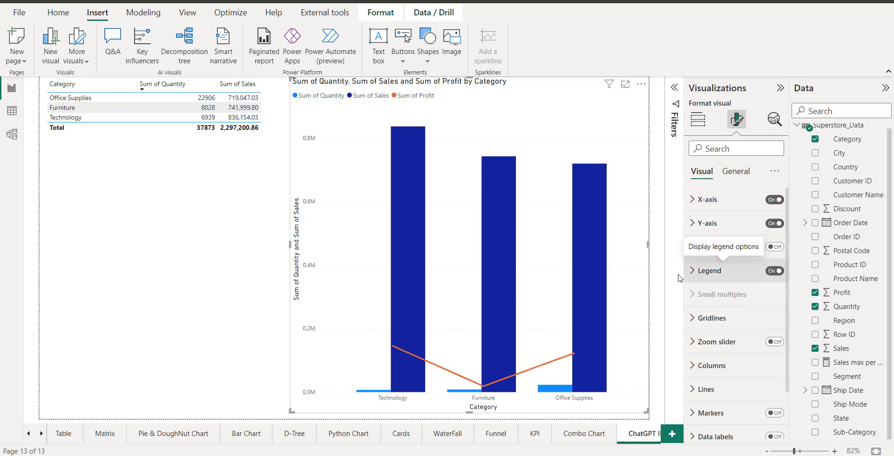
click(775, 247)
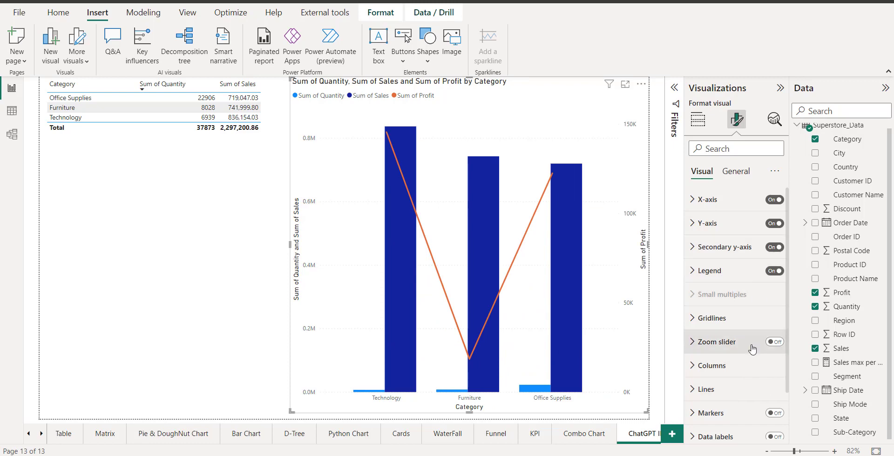
scroll(752, 346, down, 1)
click(774, 380)
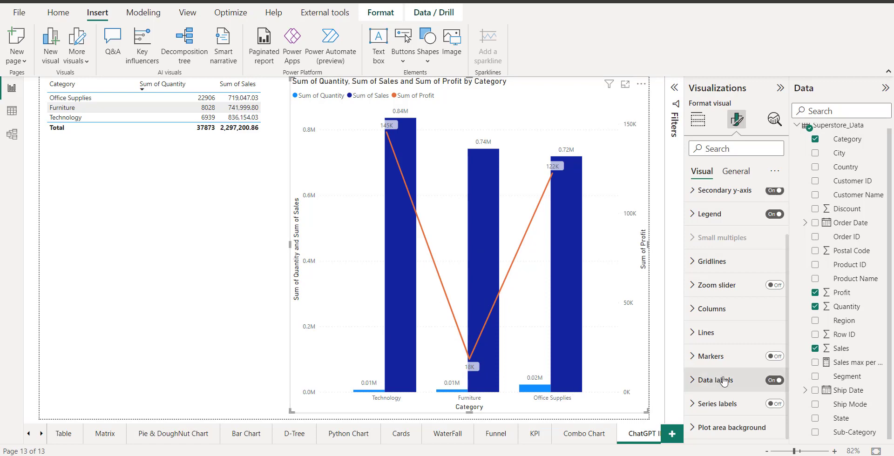
Turn on series labels and markers for the Profit line in the combo chart
click(775, 404)
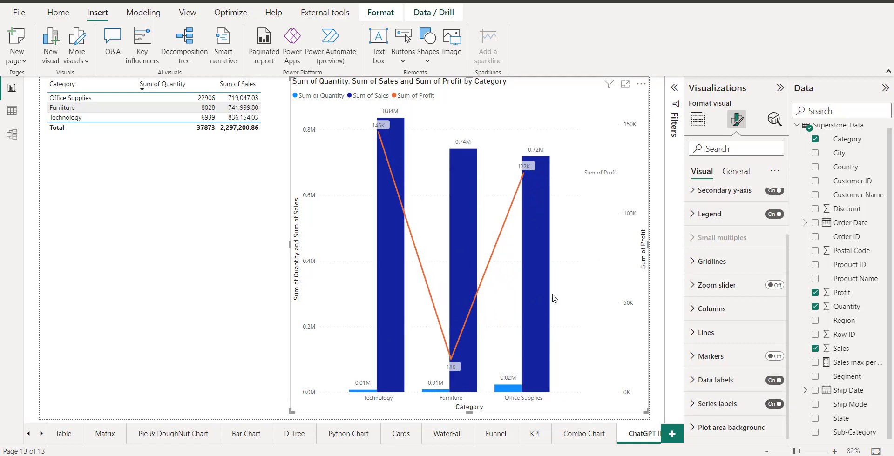
mouse_move(380, 126)
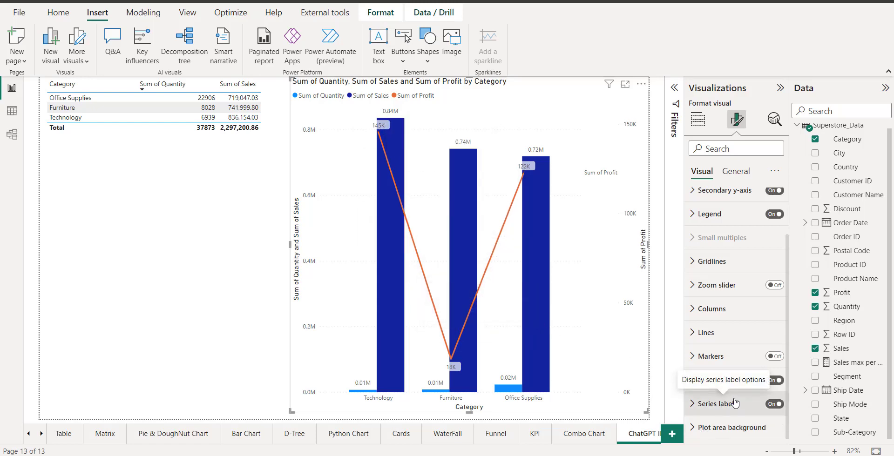
click(775, 357)
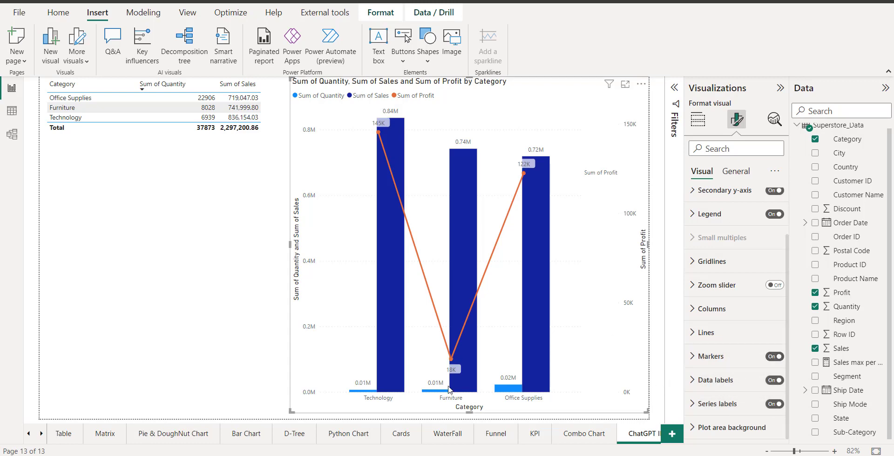
click(772, 357)
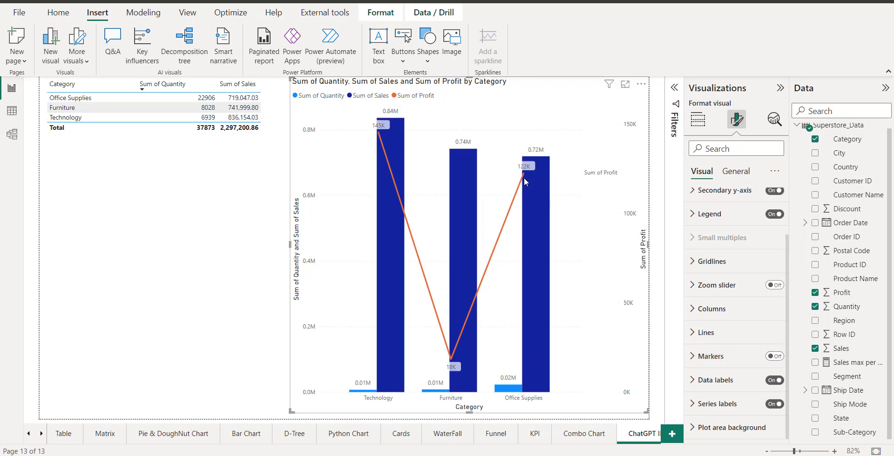
click(782, 357)
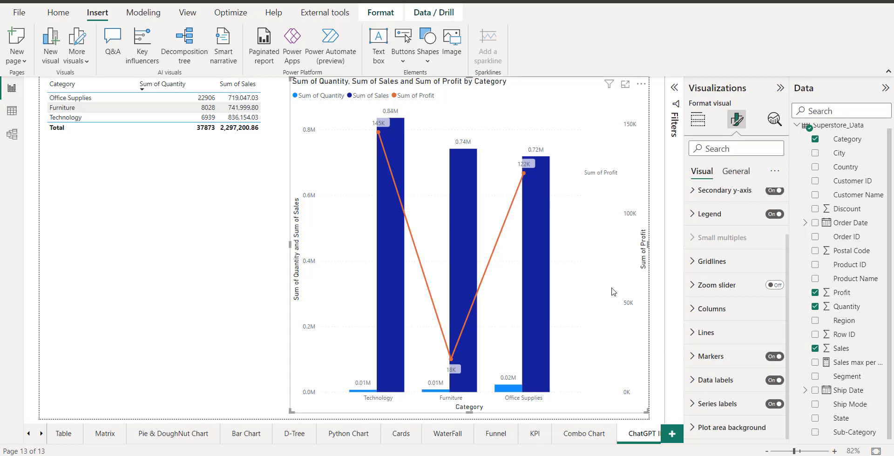
Collapse the Visualizations pane, select the table, and examine the quantity and sales columns for Technology in the combo chart
click(780, 88)
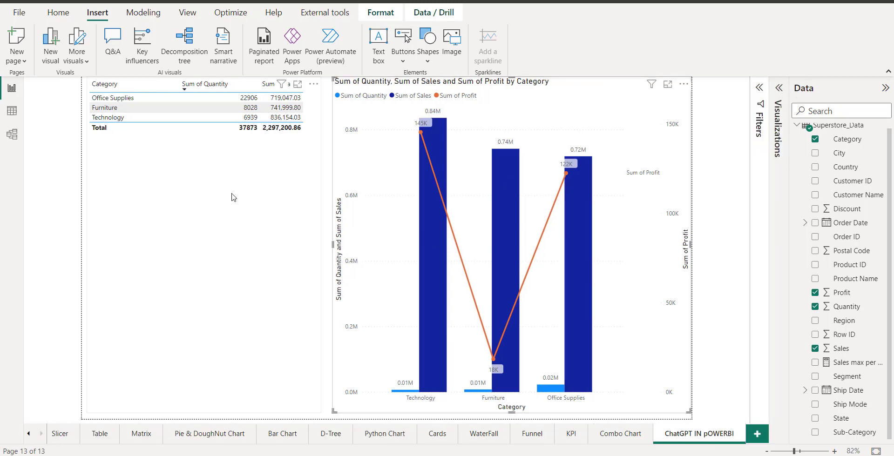
click(231, 242)
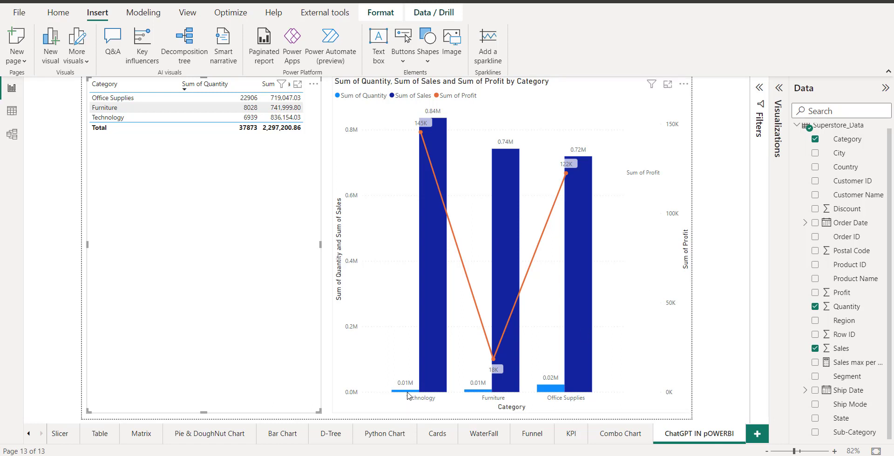
mouse_move(407, 395)
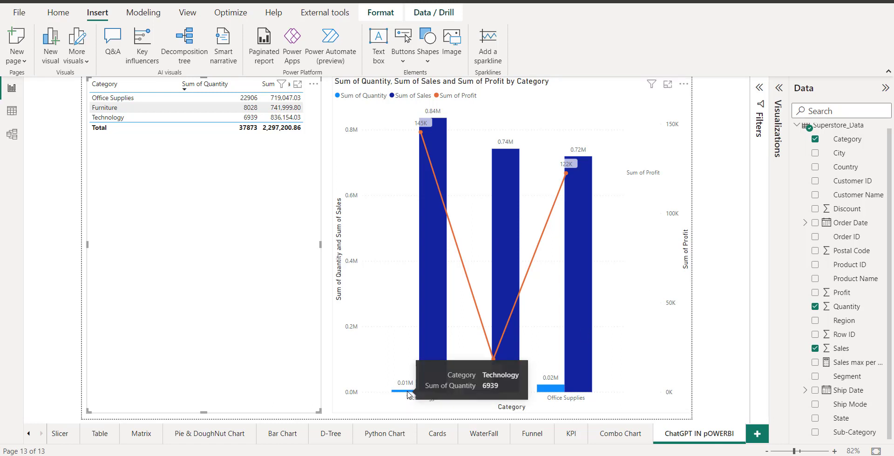
mouse_move(440, 352)
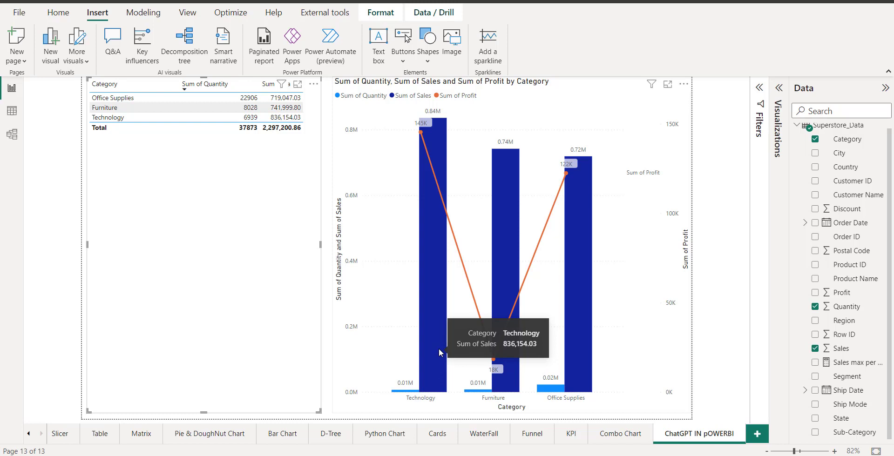